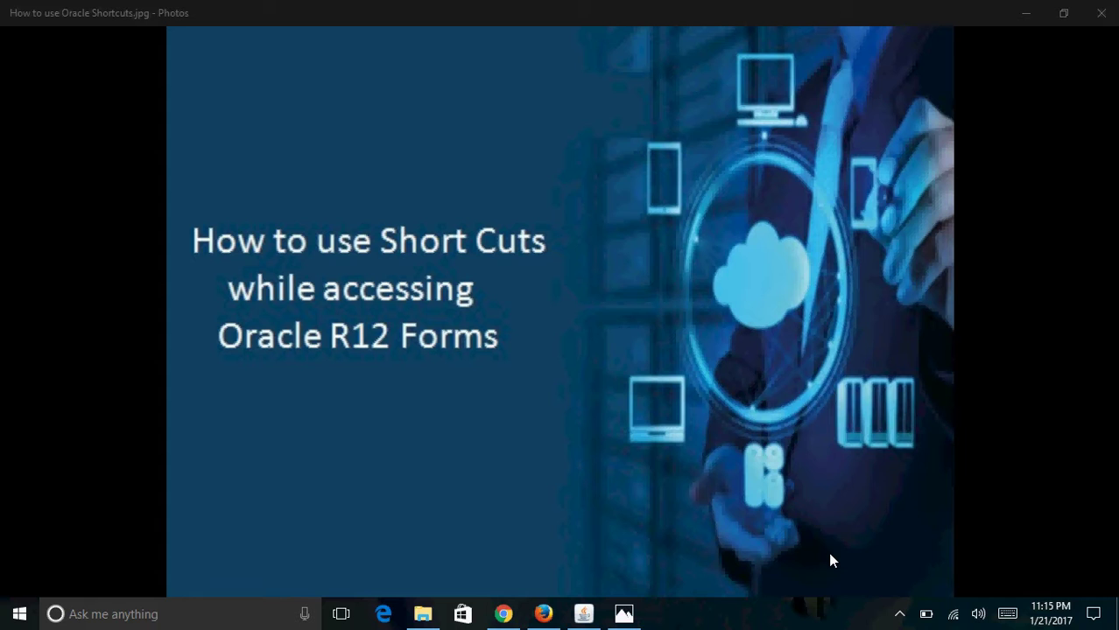
- Switch from the Photos slide to the Oracle Applications General Ledger Navigator
{"action": "left_click", "coordinate": [583, 614]}
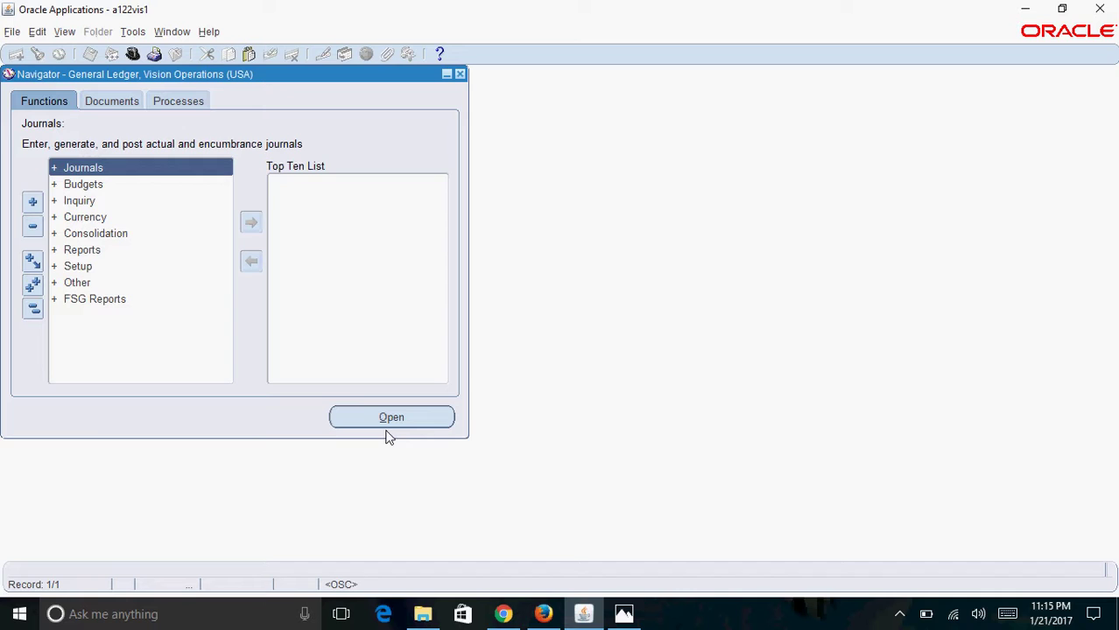
- Add Journal Sources from Setup > Journal to the Top Ten List and open it as item 1
{"action": "left_click", "coordinate": [79, 266]}
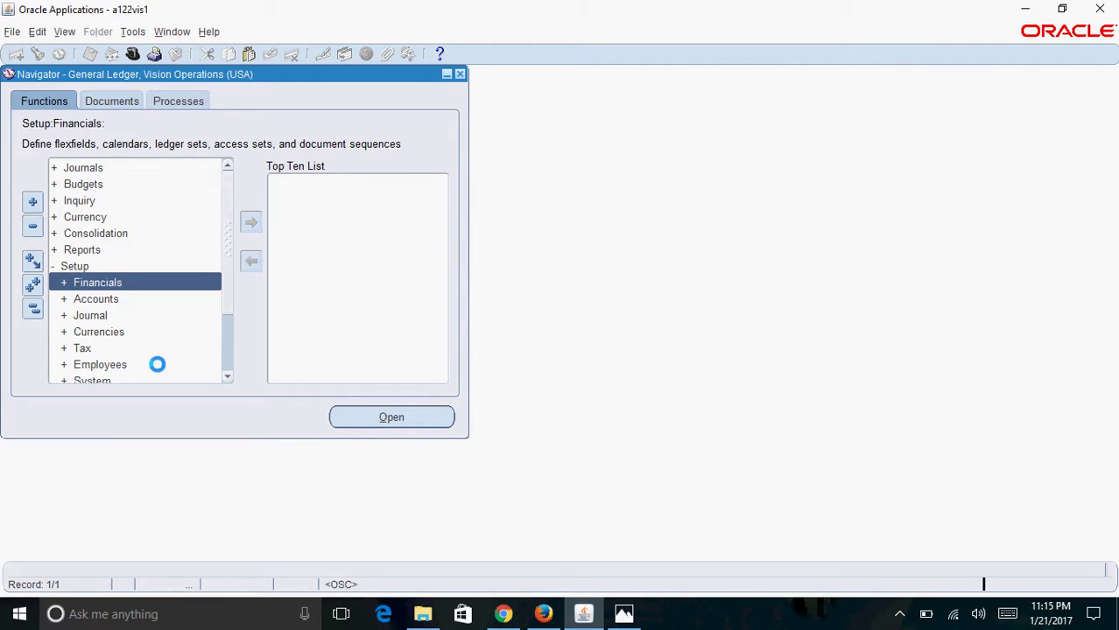
{"action": "left_click", "coordinate": [110, 319]}
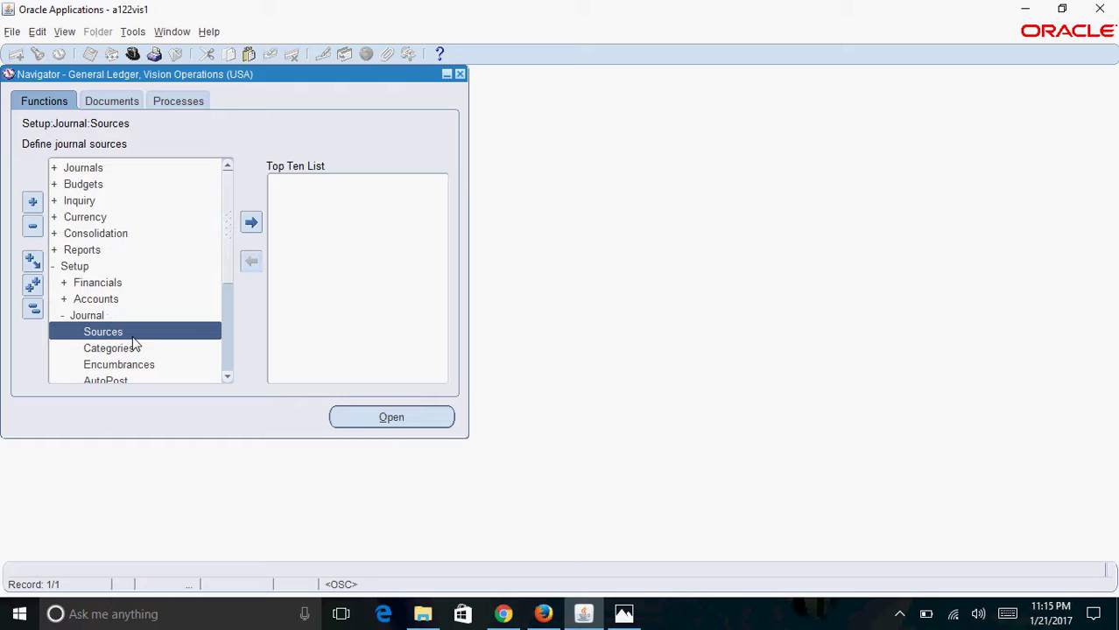
{"action": "left_click", "coordinate": [253, 225]}
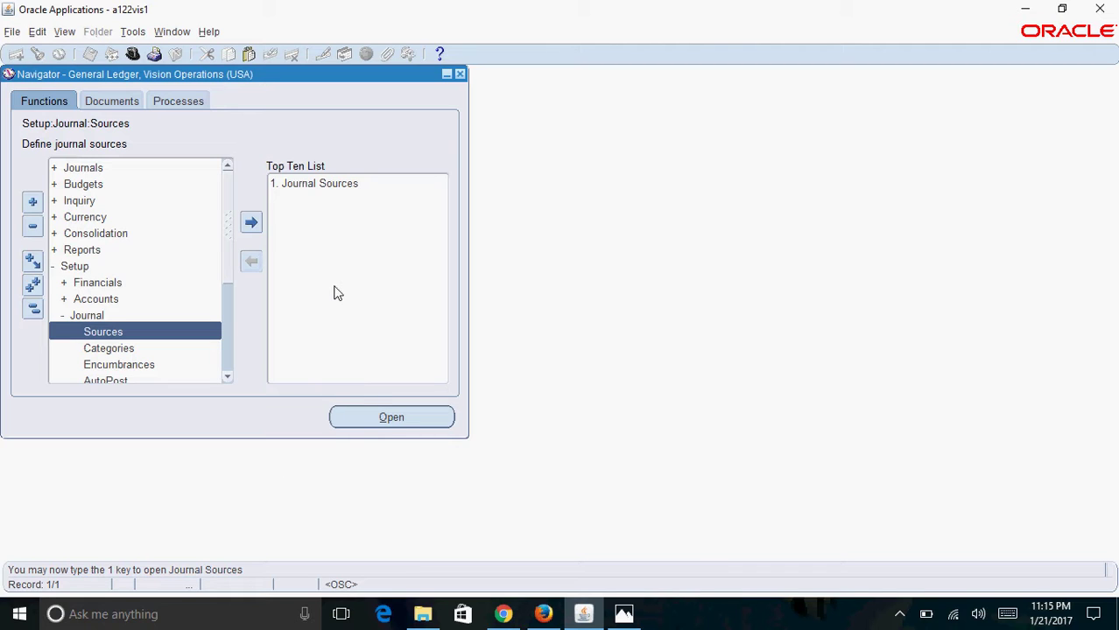
{"action": "key", "text": "1"}
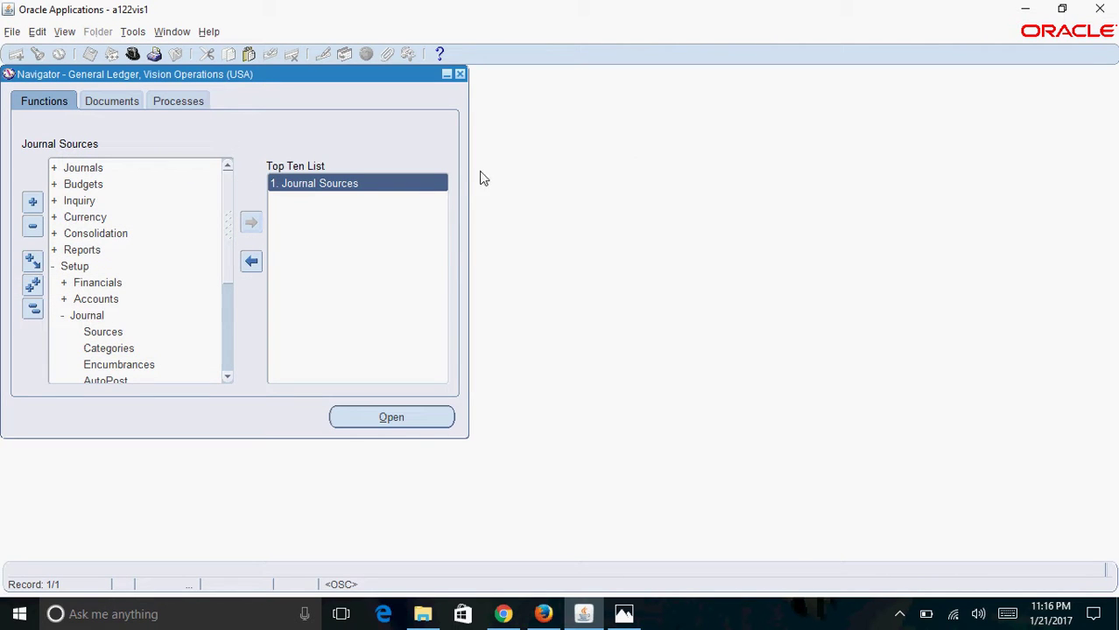
- Enter Test_Src123 as Source and Source Key, correcting the name after the duplicate-source error
{"action": "double_click", "coordinate": [429, 183]}
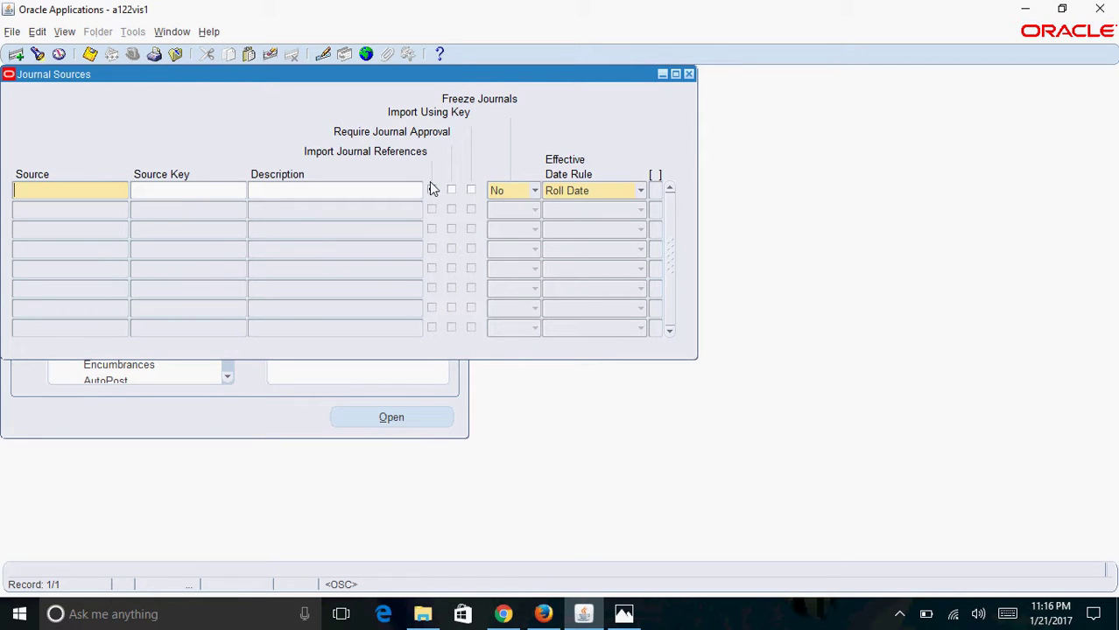
{"action": "type", "text": "Test_Src1"}
{"action": "key", "text": "Tab"}
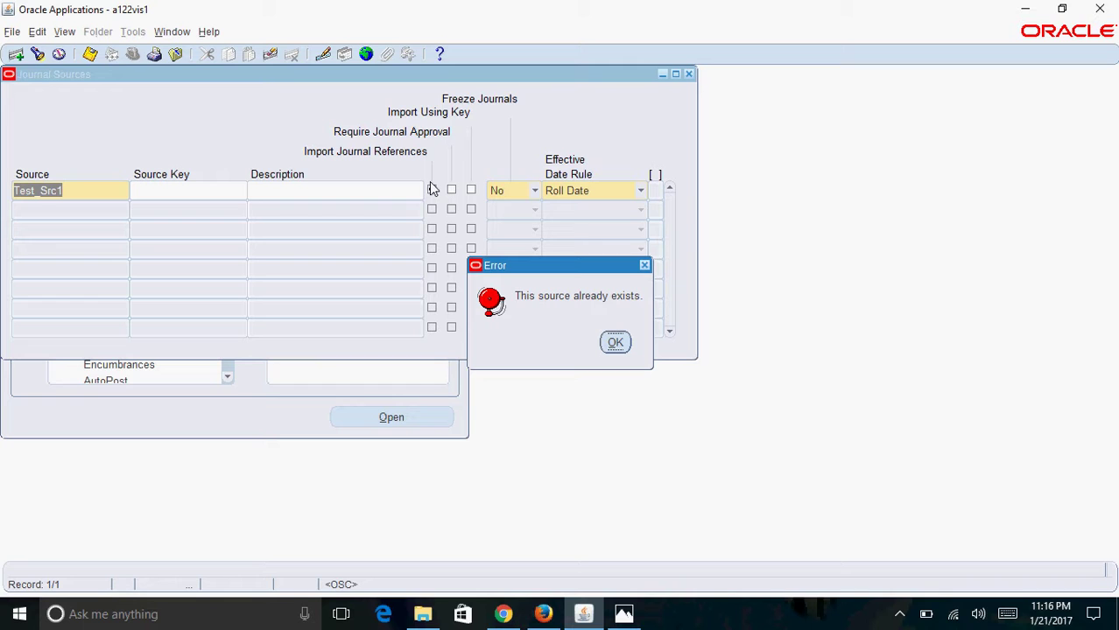
{"action": "key", "text": "Return"}
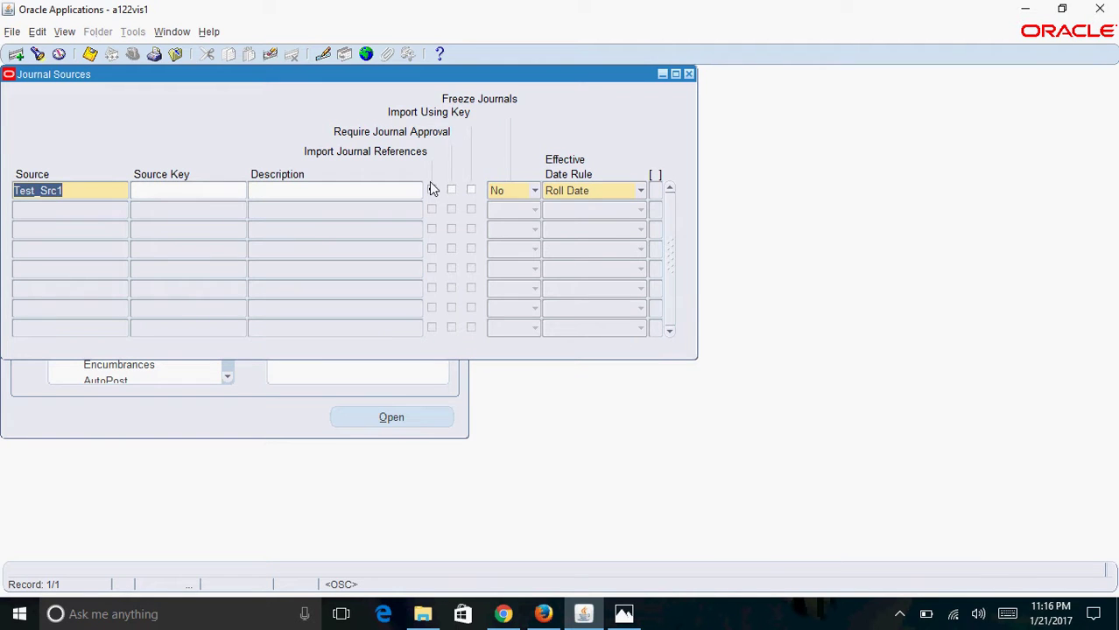
{"action": "key", "text": "End"}
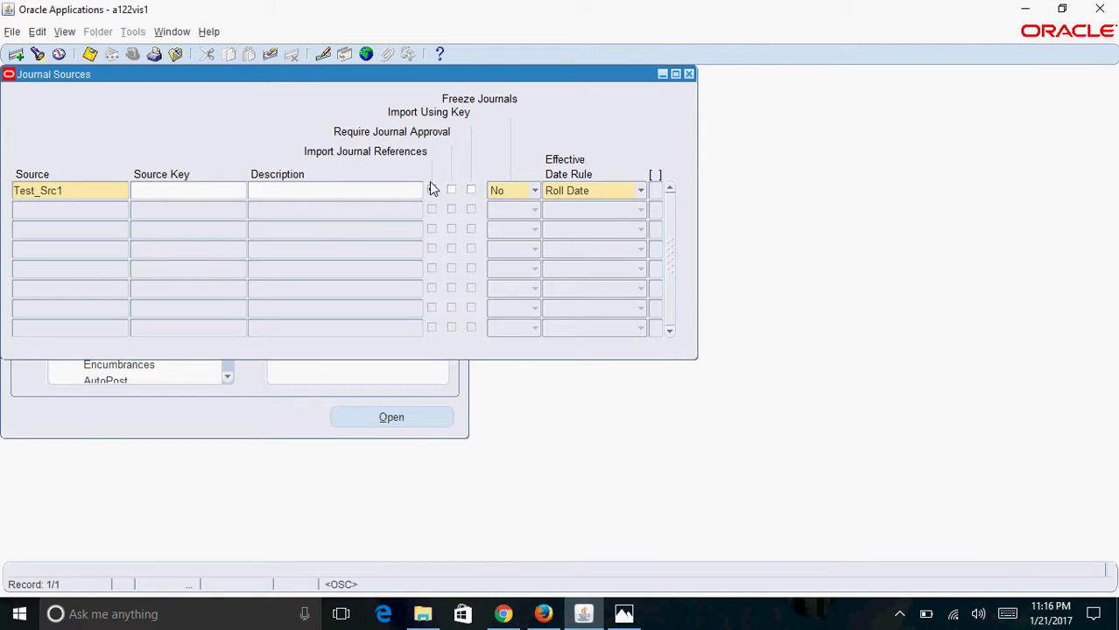
{"action": "type", "text": "23"}
{"action": "key", "text": "Tab"}
{"action": "type", "text": "Test_Src123"}
{"action": "key", "text": "Tab"}
- Enable Import Journal References, save the Test_Src123 source, and start a second row
{"action": "left_click", "coordinate": [431, 189]}
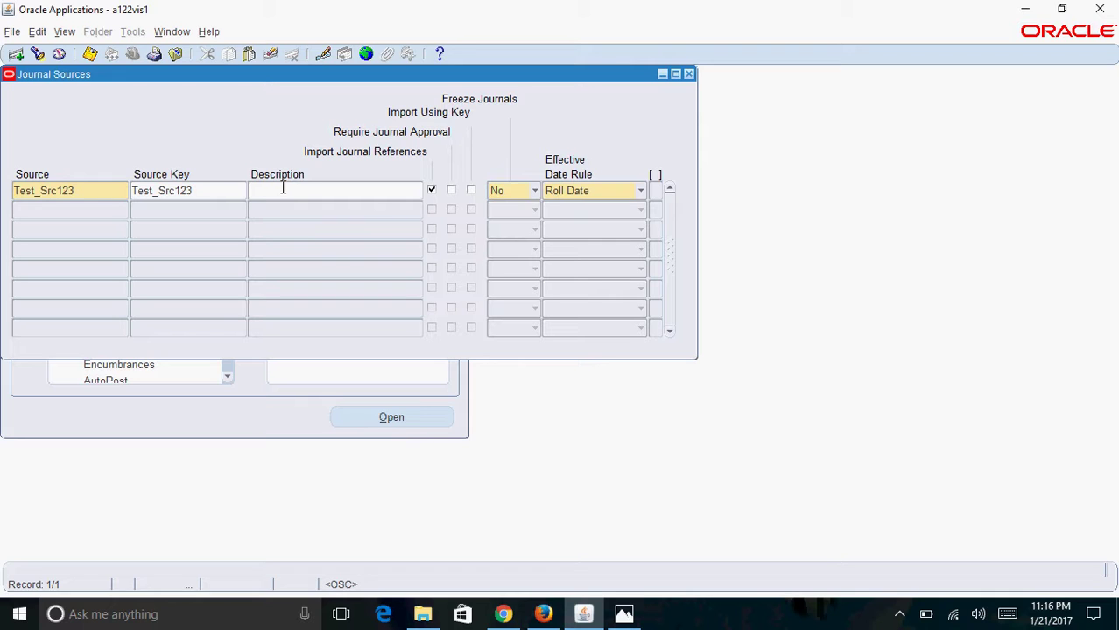
{"action": "key", "text": "ctrl+s"}
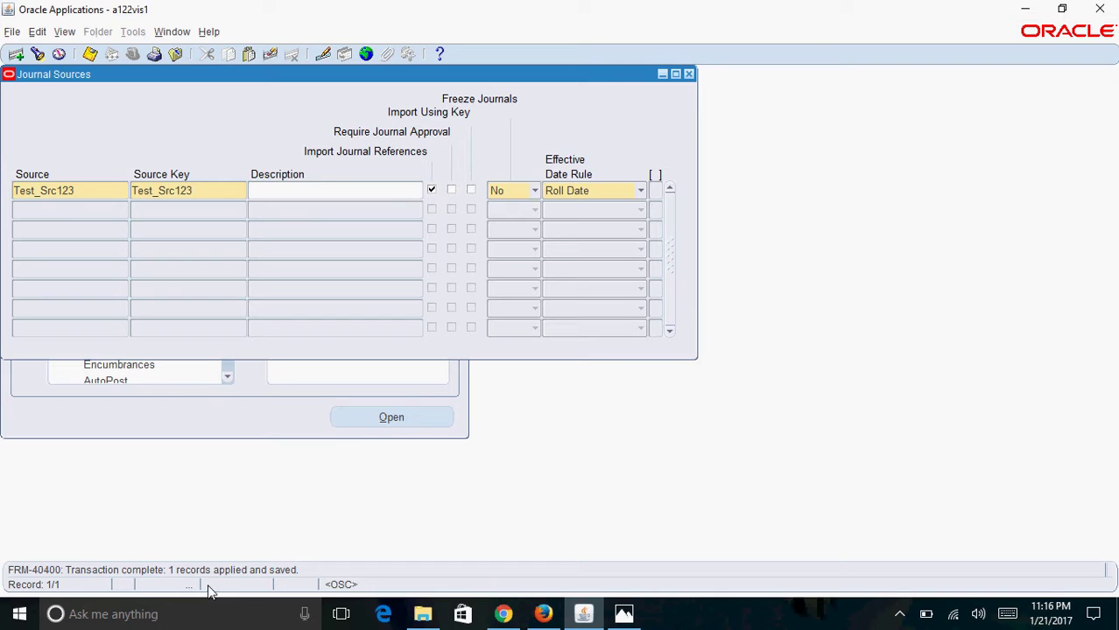
{"action": "left_click", "coordinate": [57, 211]}
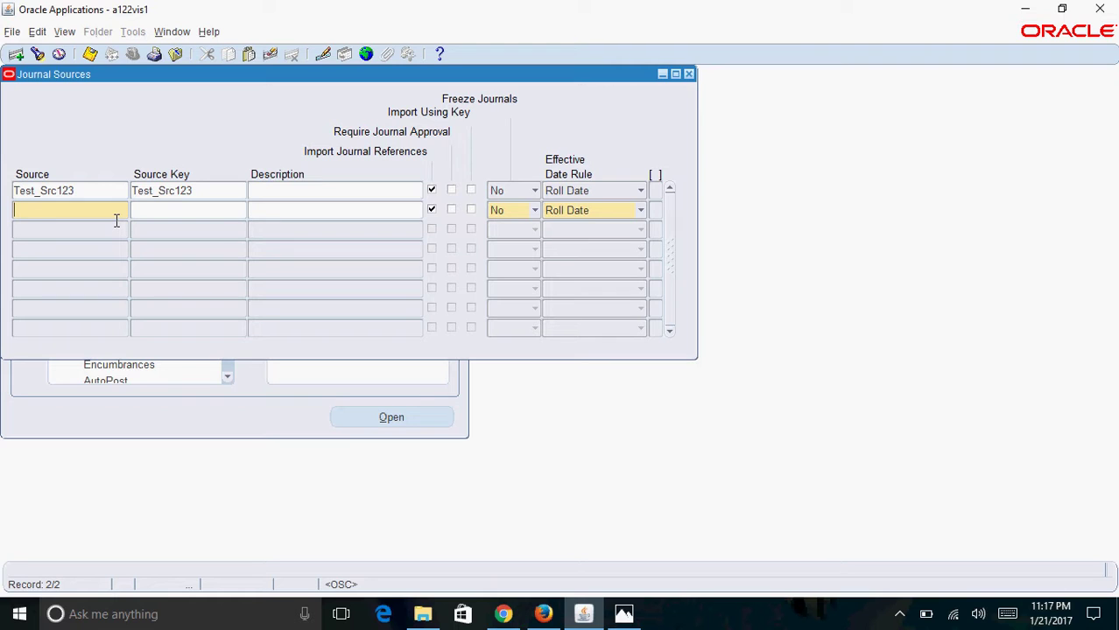
- Copy Test_Src123 into the second row's Source and Source Key from the record above
{"action": "key", "text": "shift+F5"}
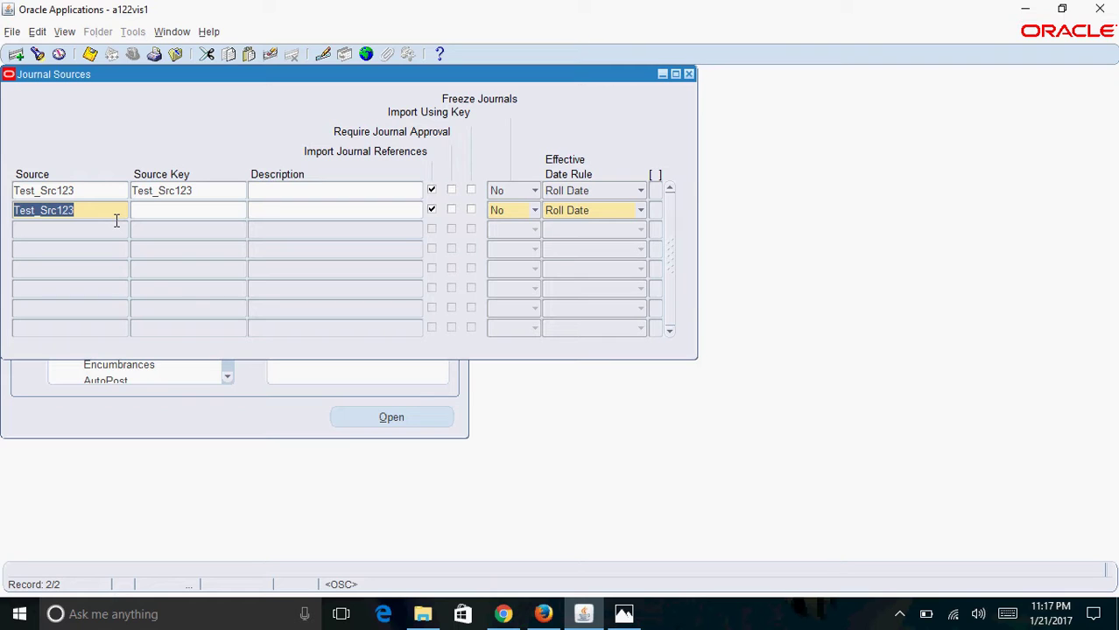
{"action": "key", "text": "shift+F6"}
- Look through the Edit menu and close it without choosing a command
{"action": "left_click", "coordinate": [37, 32]}
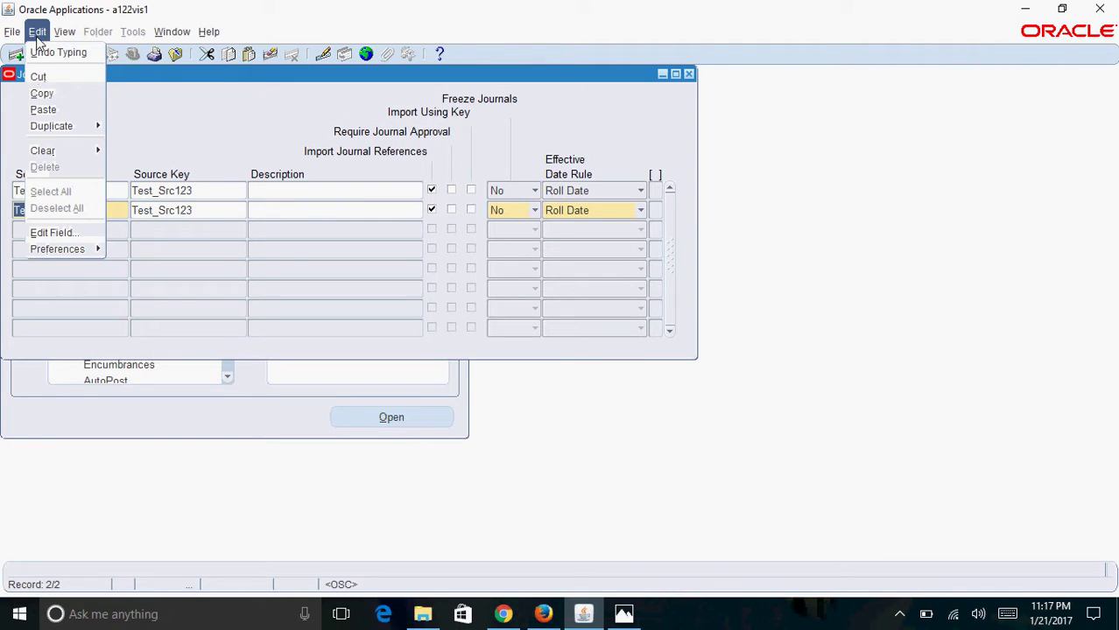
{"action": "mouse_move", "coordinate": [94, 151]}
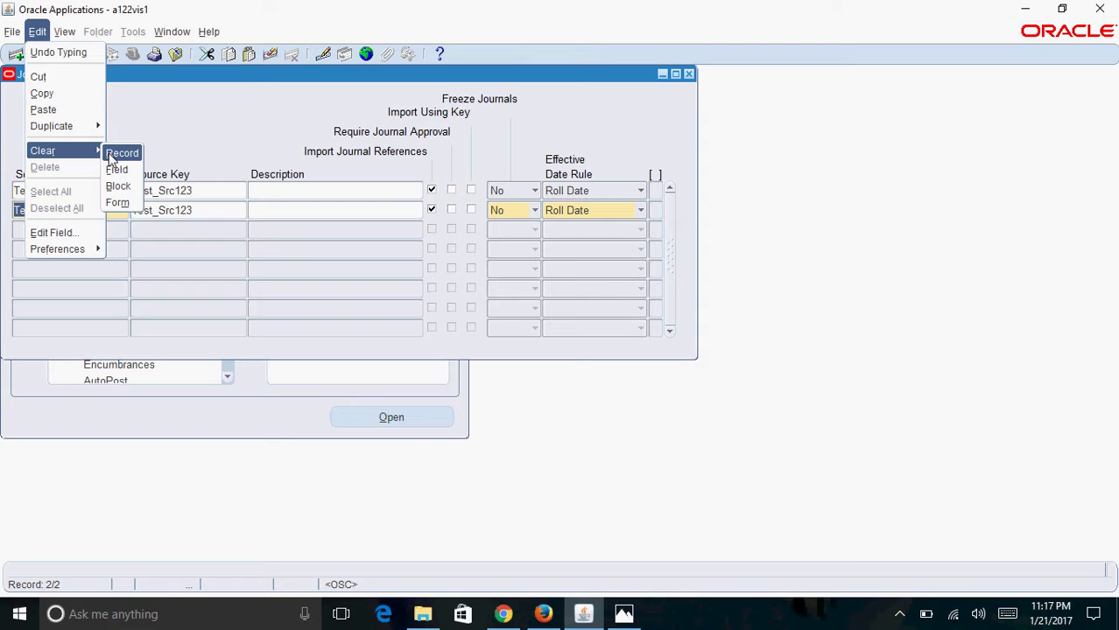
{"action": "left_click", "coordinate": [210, 210]}
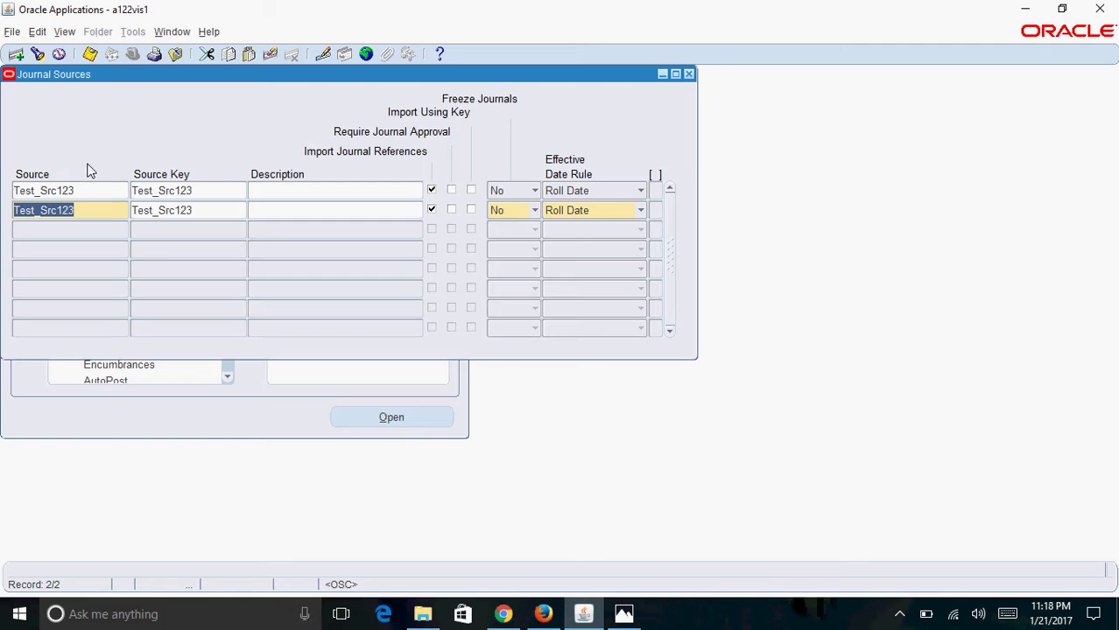
- Clear the duplicate second record using Edit > Clear > Record from the keyboard
{"action": "key", "text": "alt+e"}
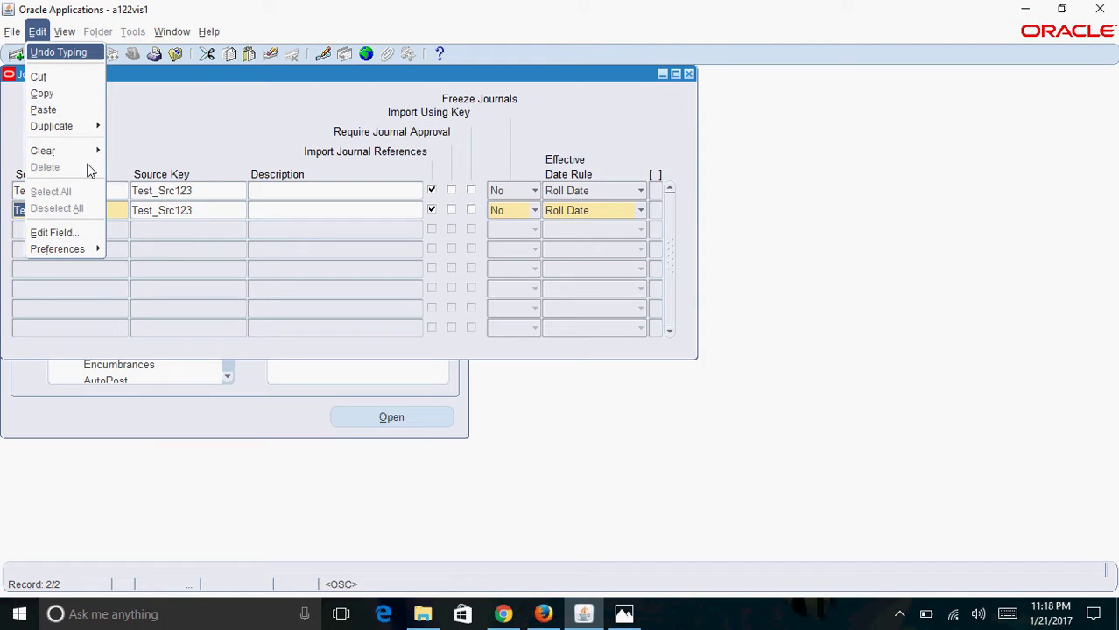
{"action": "key", "text": "Down"}
{"action": "key", "text": "Down"}
{"action": "key", "text": "Down"}
{"action": "key", "text": "Down"}
{"action": "key", "text": "Down"}
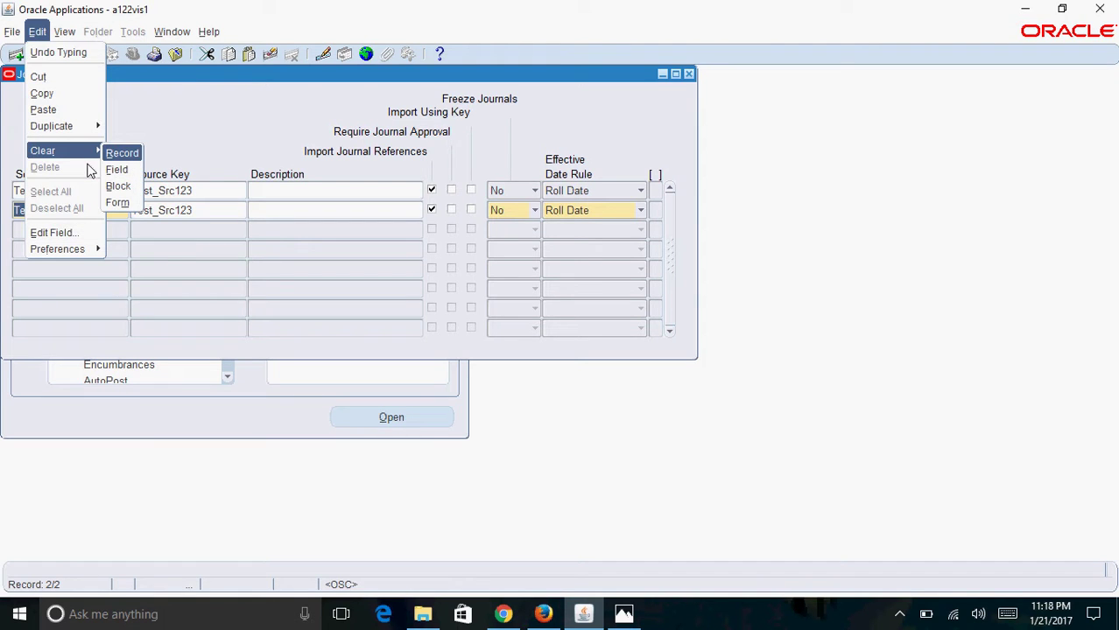
{"action": "key", "text": "Return"}
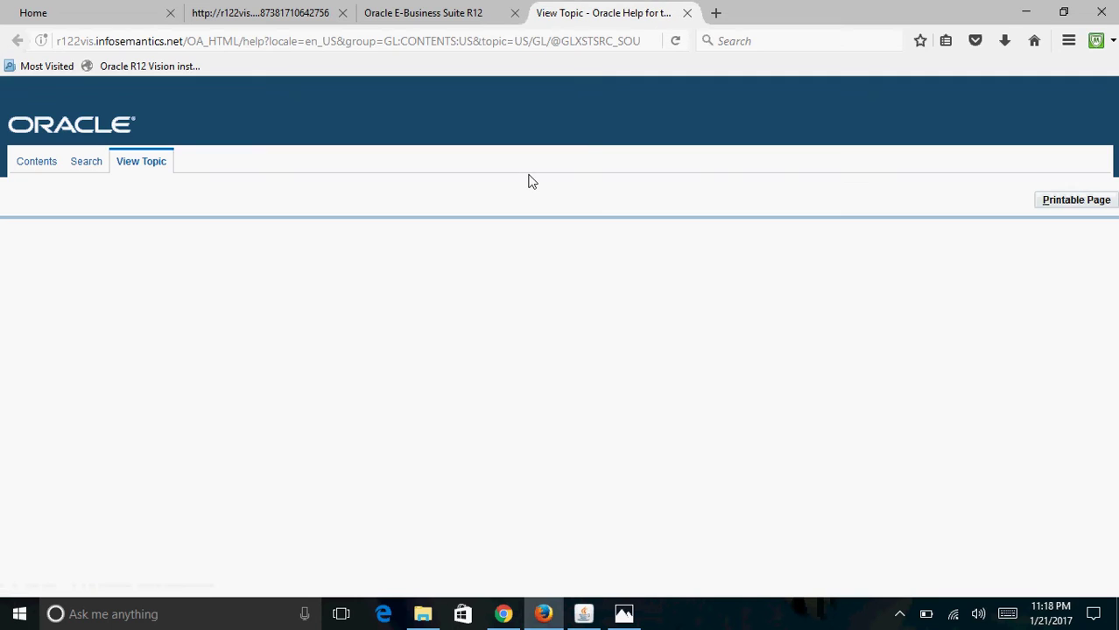
- View the Oracle Help Contents, close the help tab, and return to Oracle Applications
{"action": "left_click", "coordinate": [41, 163]}
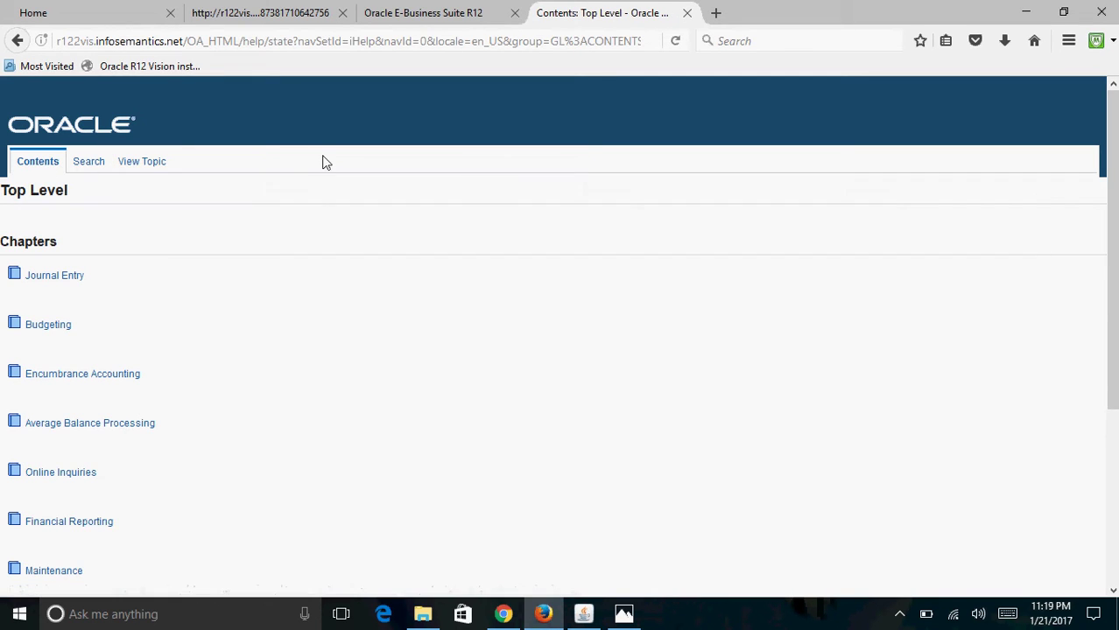
{"action": "left_click", "coordinate": [688, 12]}
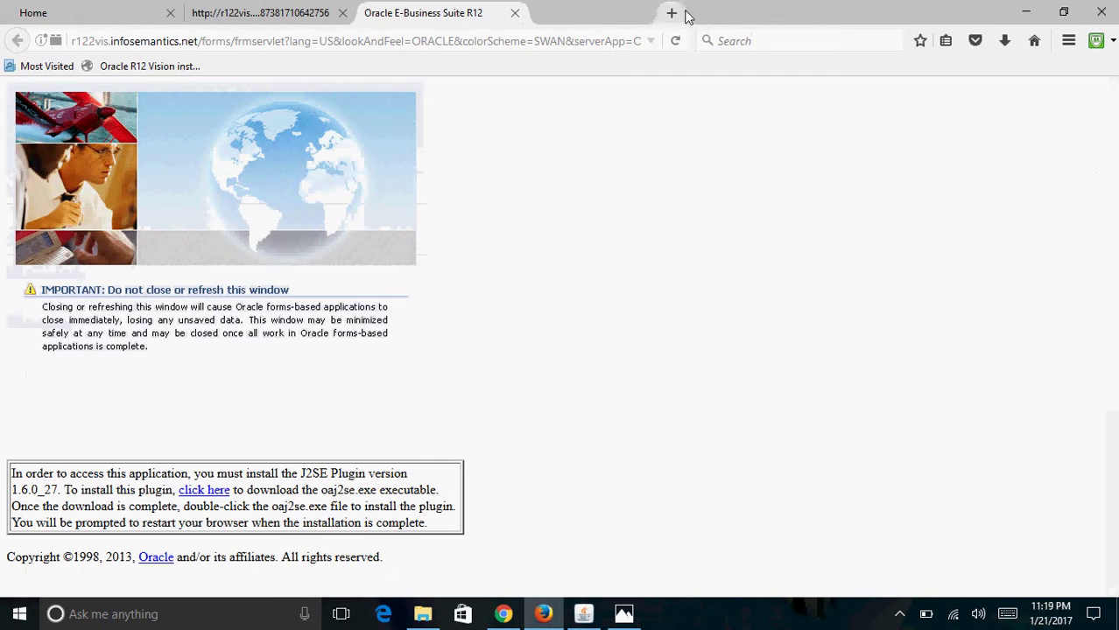
{"action": "left_click", "coordinate": [583, 613]}
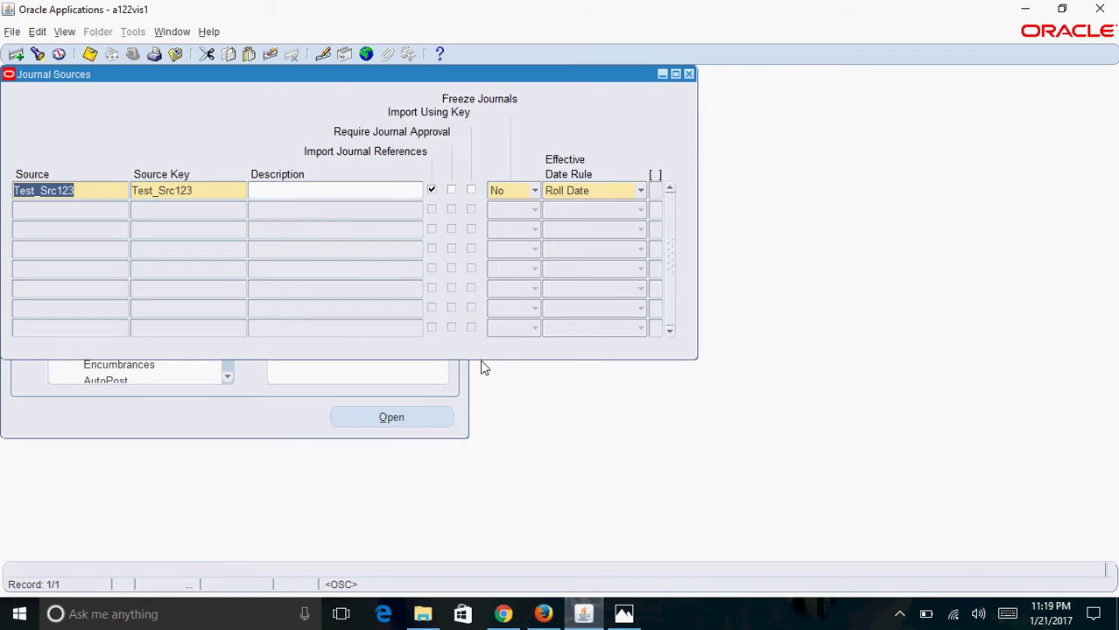
- Close Journal Sources, show and dismiss the Ctrl+K Keys list, then reopen the form
{"action": "left_click", "coordinate": [689, 76]}
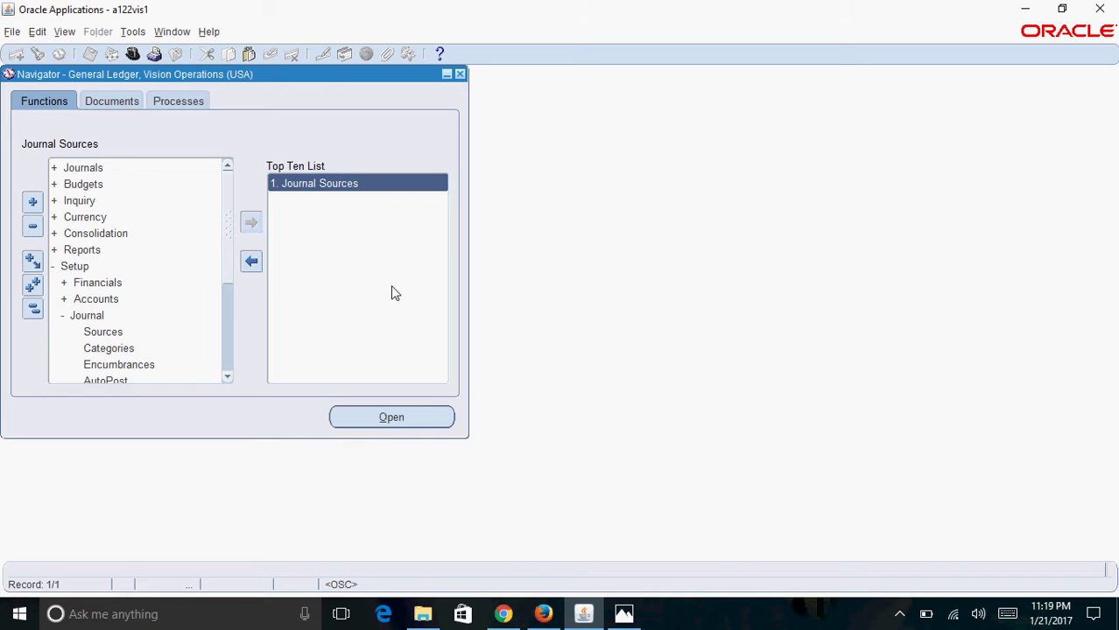
{"action": "key", "text": "ctrl+k"}
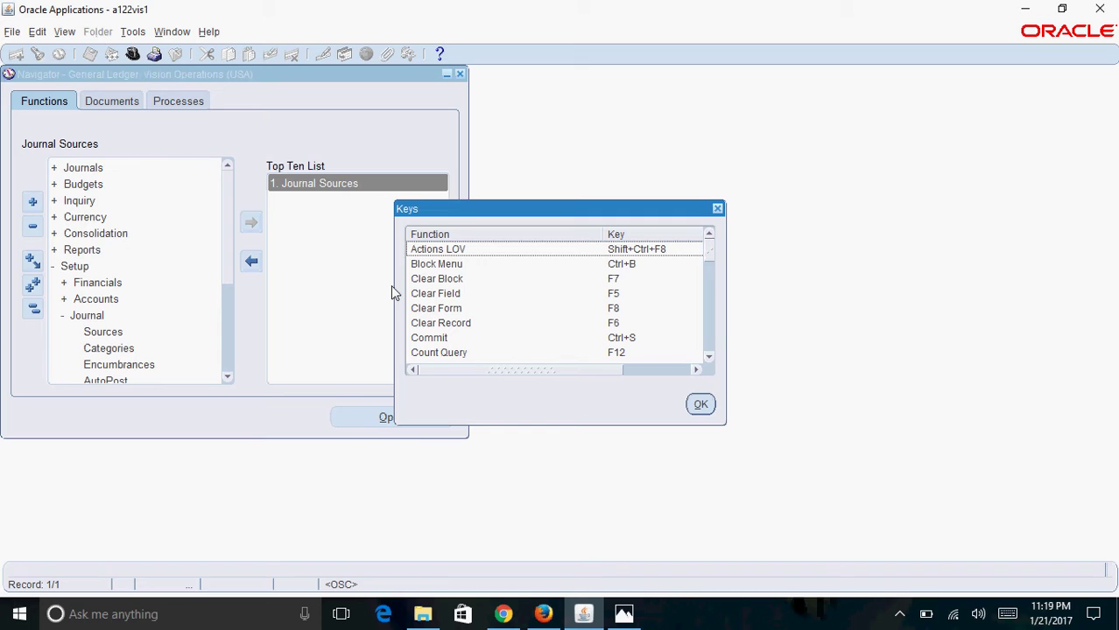
{"action": "left_click", "coordinate": [702, 404]}
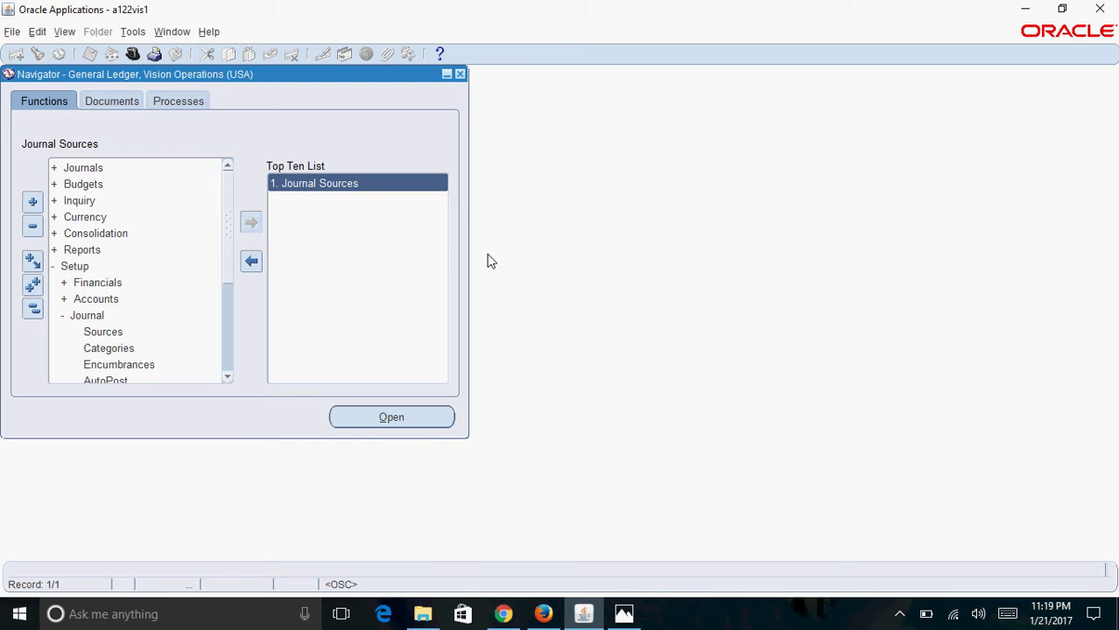
{"action": "double_click", "coordinate": [357, 185]}
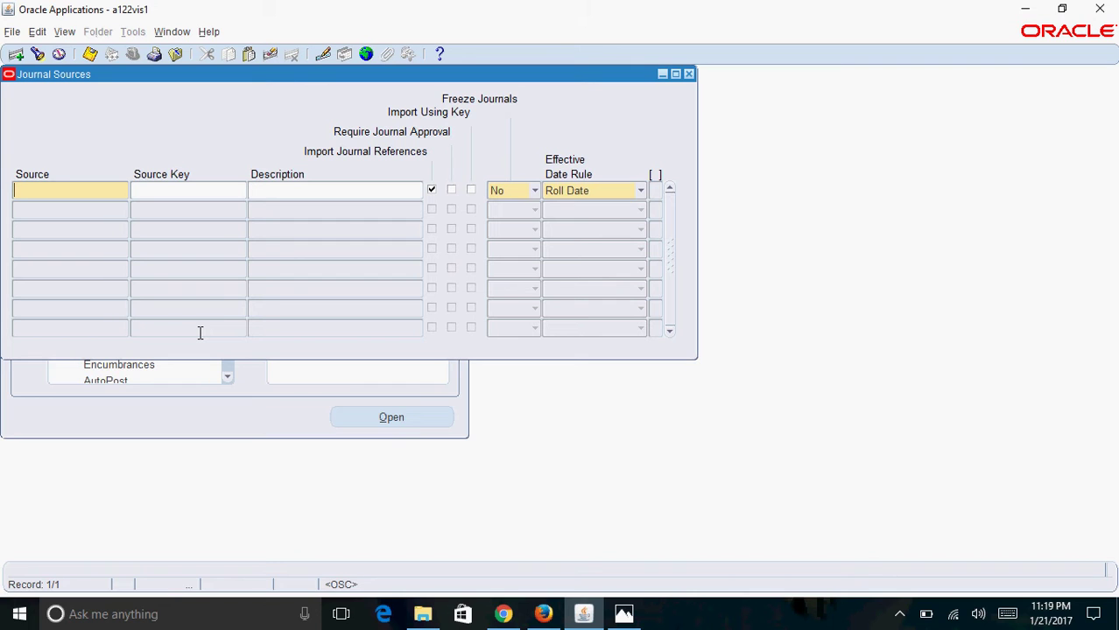
- Browse the Edit and View menus, then run Count Query (F12) to report 109 records
{"action": "left_click", "coordinate": [36, 31]}
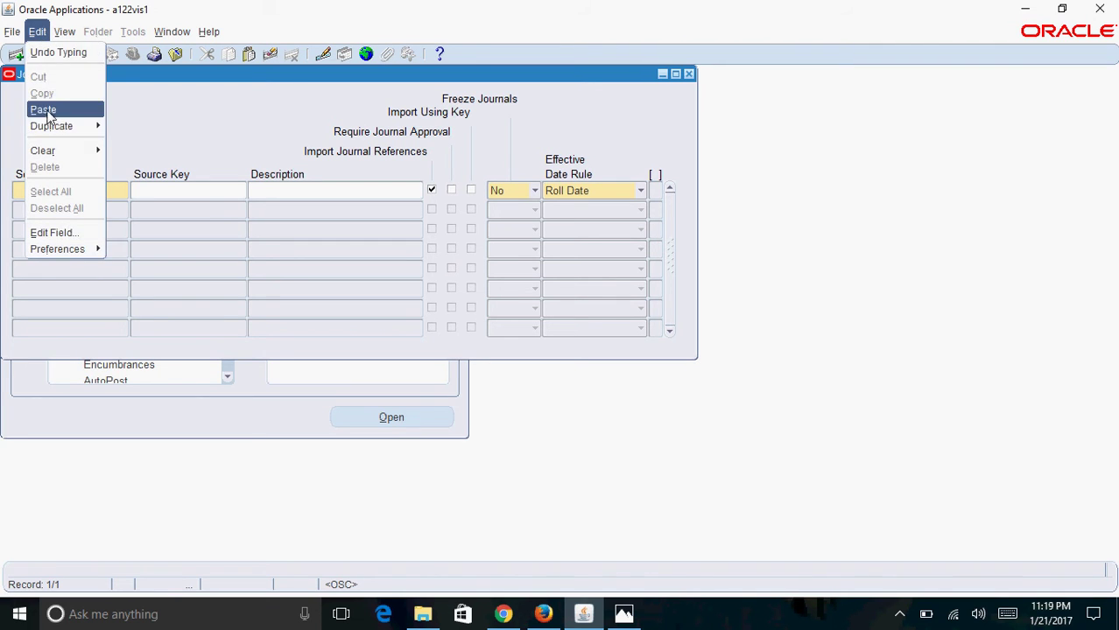
{"action": "mouse_move", "coordinate": [64, 33]}
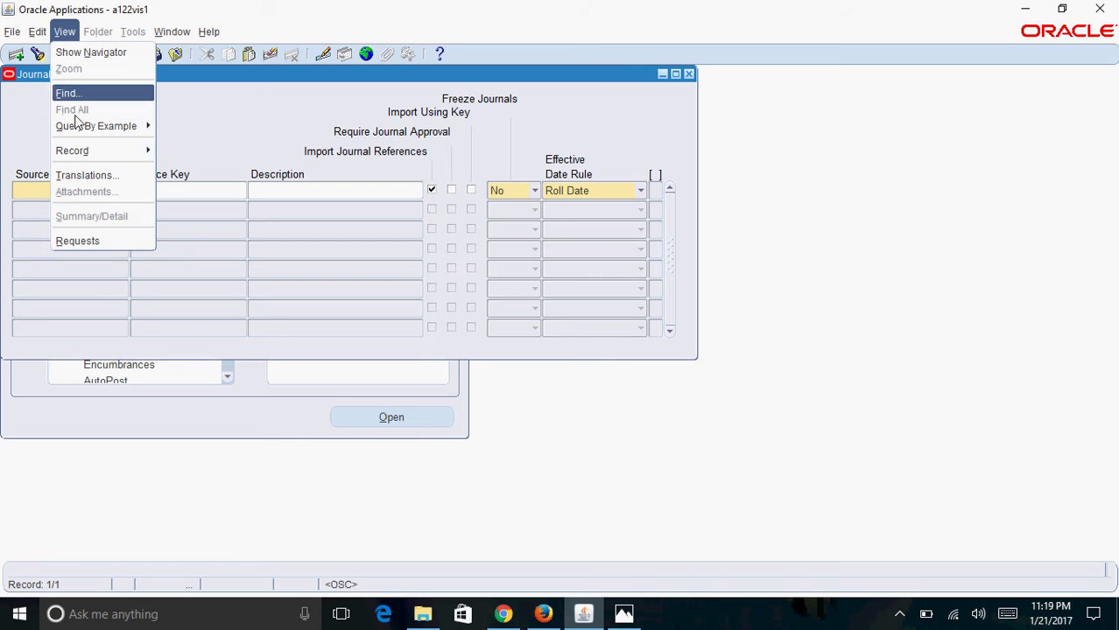
{"action": "mouse_move", "coordinate": [109, 156]}
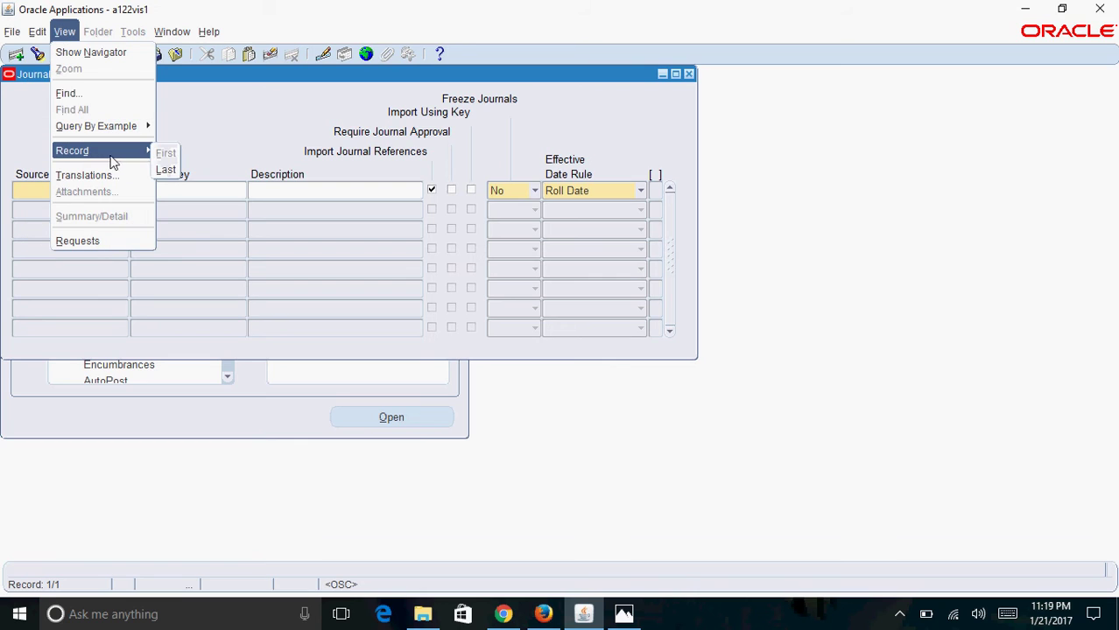
{"action": "left_click", "coordinate": [246, 141]}
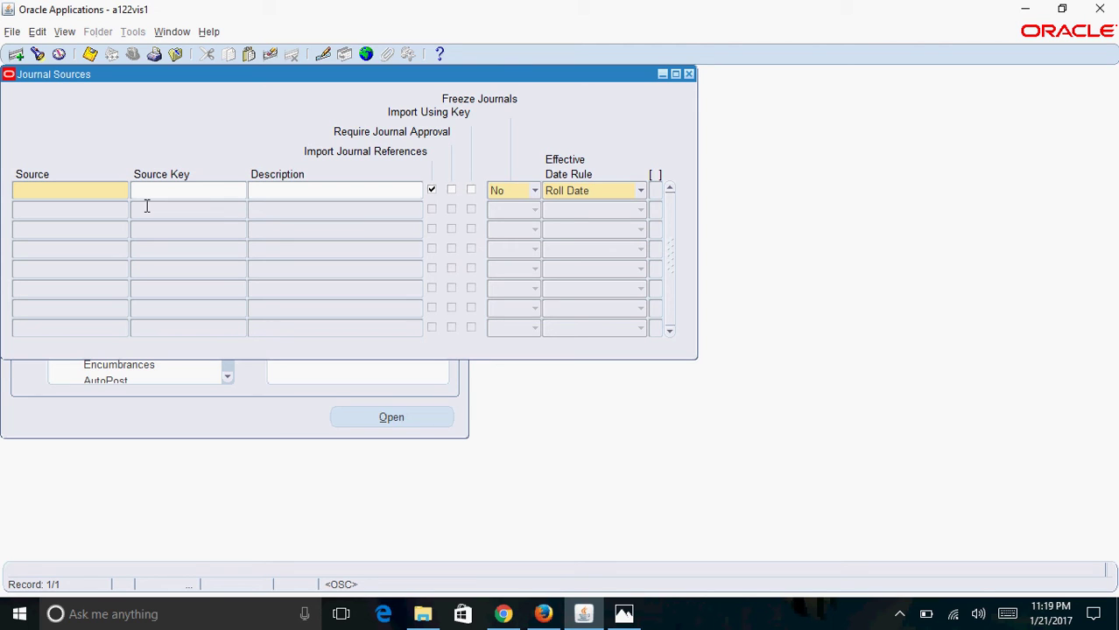
{"action": "key", "text": "F12"}
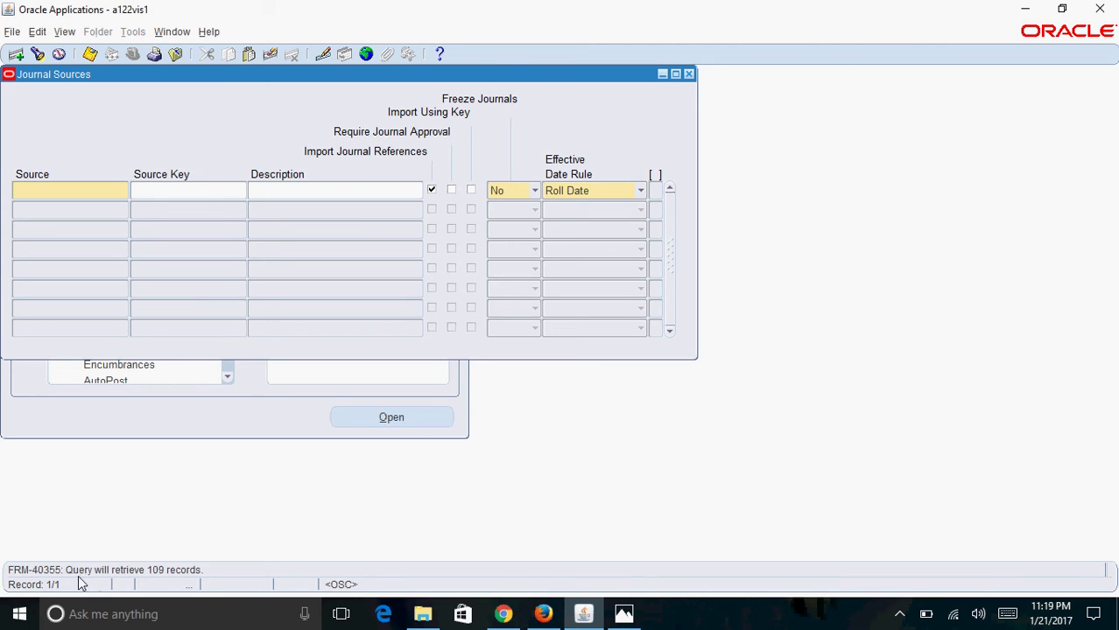